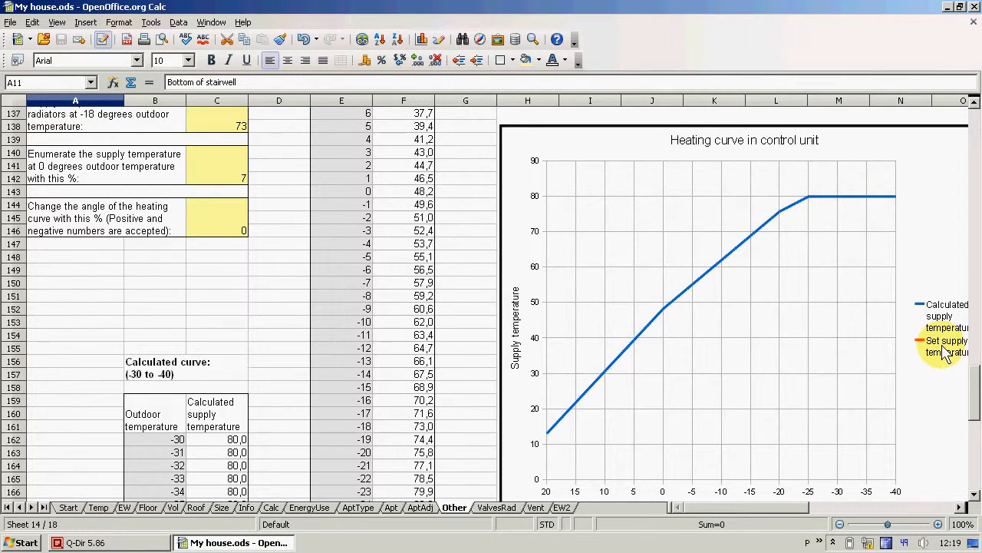
# - Compare the circulator pump's total liters per hour on the Other sheet with the heating system's circulation flow on the Info sheet
pyautogui.moveTo(977, 393); pyautogui.dragTo(977, 243)
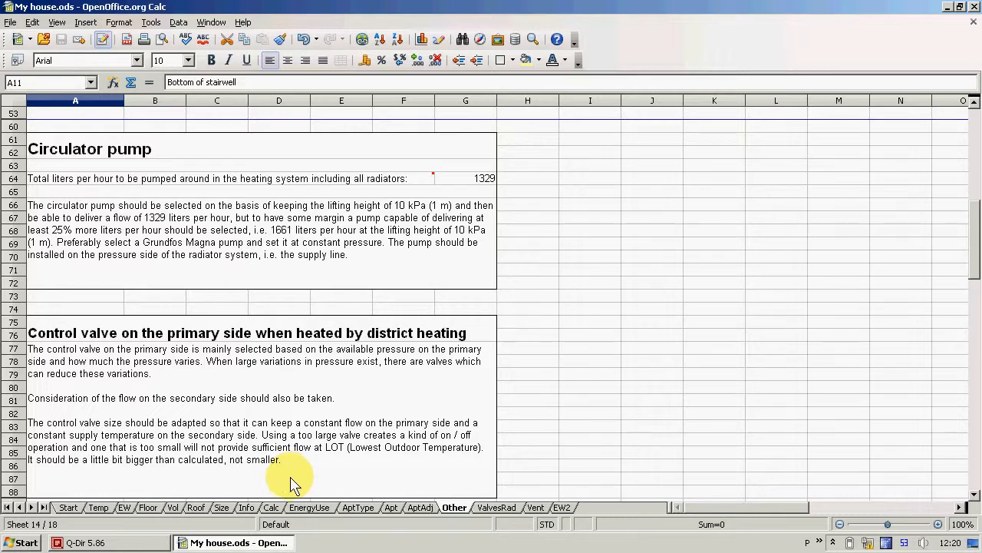
pyautogui.click(250, 510)
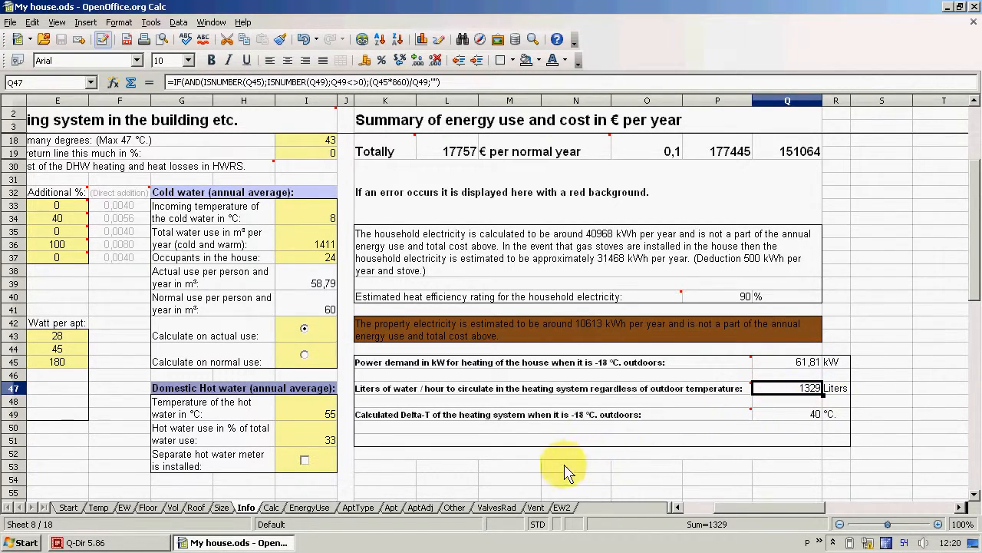
pyautogui.click(456, 507)
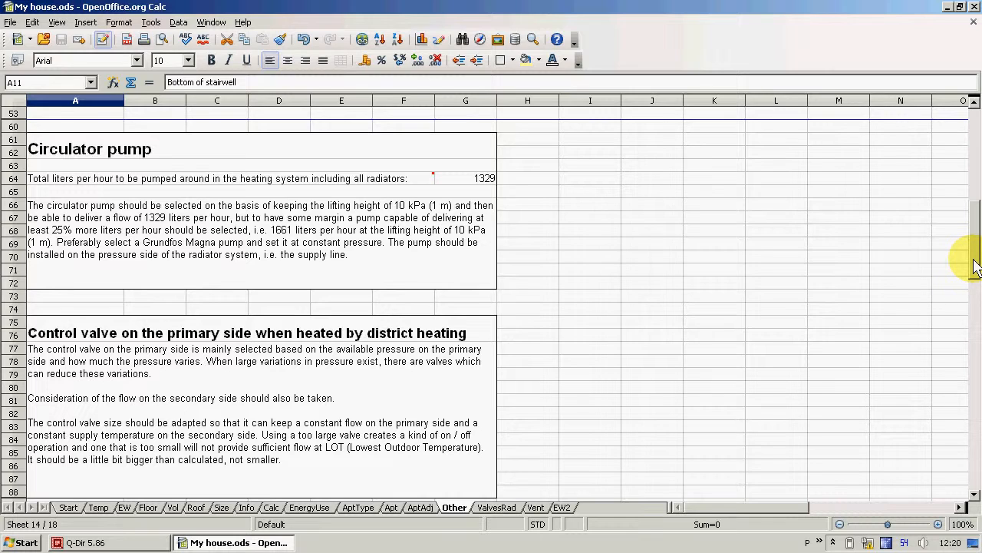
# - In the other radiators table, set the bottom of stairwell row to 12 liters/h and 3 radiators
pyautogui.moveTo(975, 264); pyautogui.dragTo(977, 163)
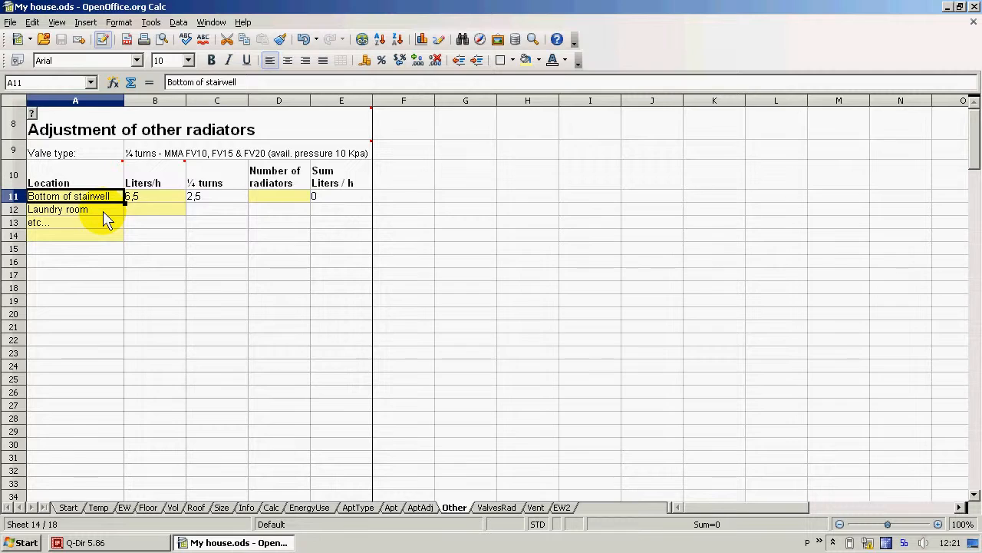
pyautogui.click(168, 201)
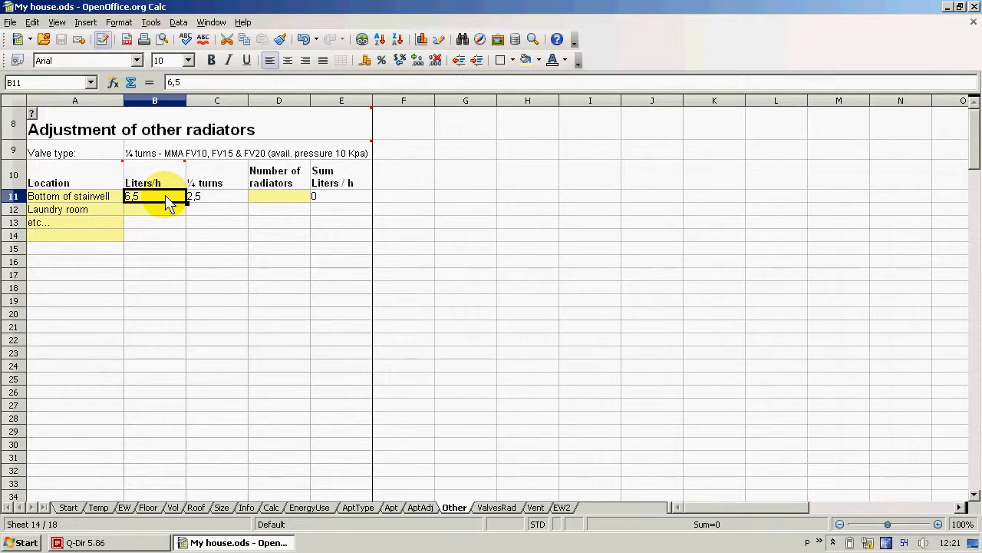
pyautogui.write('12')
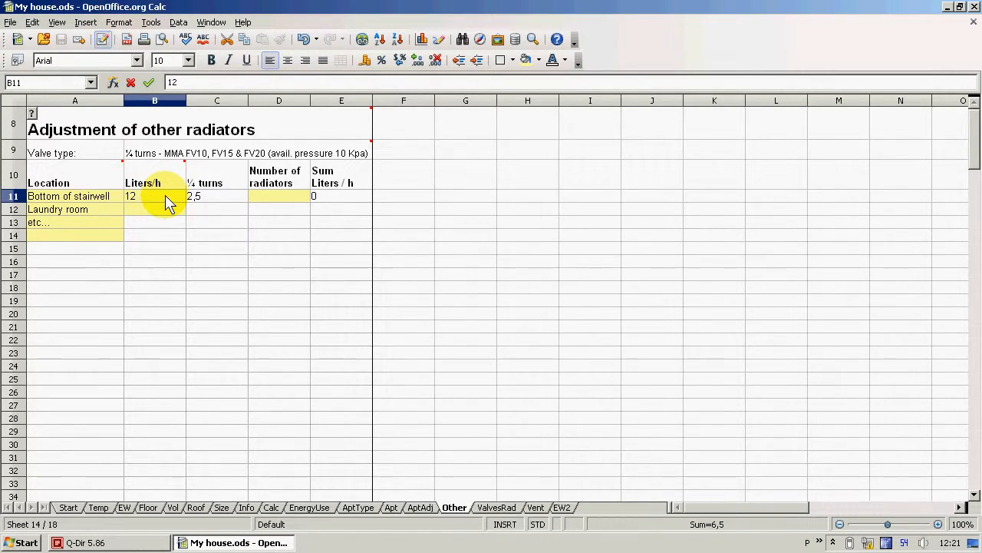
pyautogui.press('Tab')
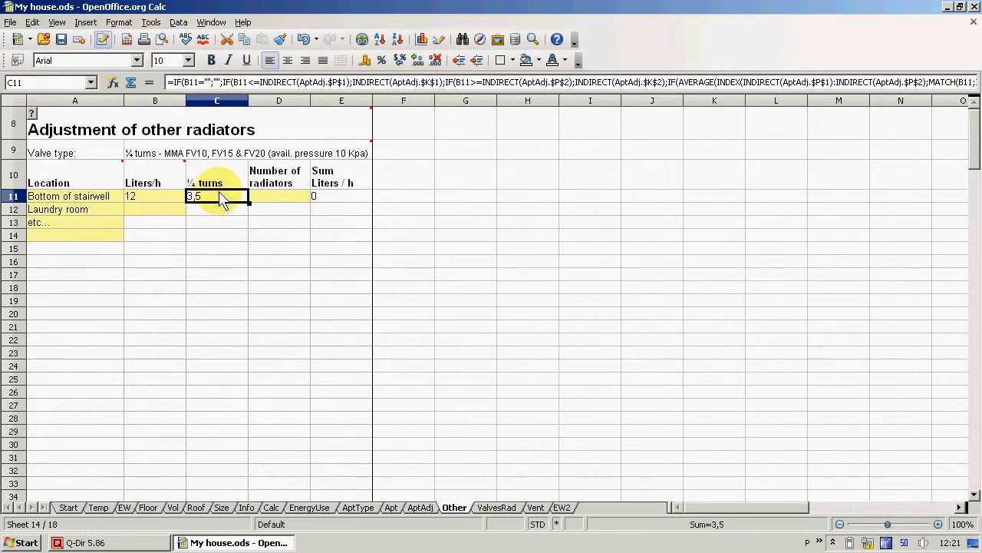
pyautogui.moveTo(128, 164)
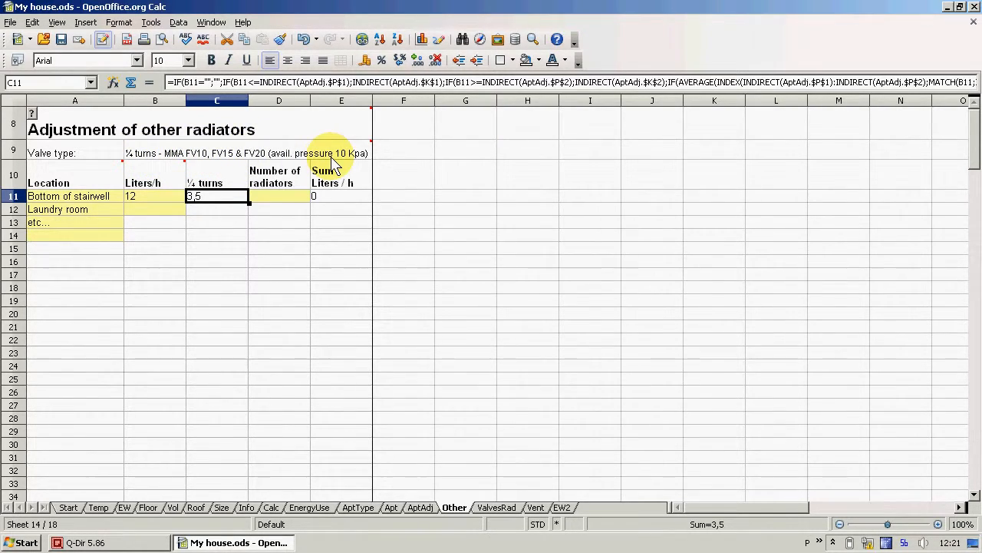
pyautogui.click(283, 201)
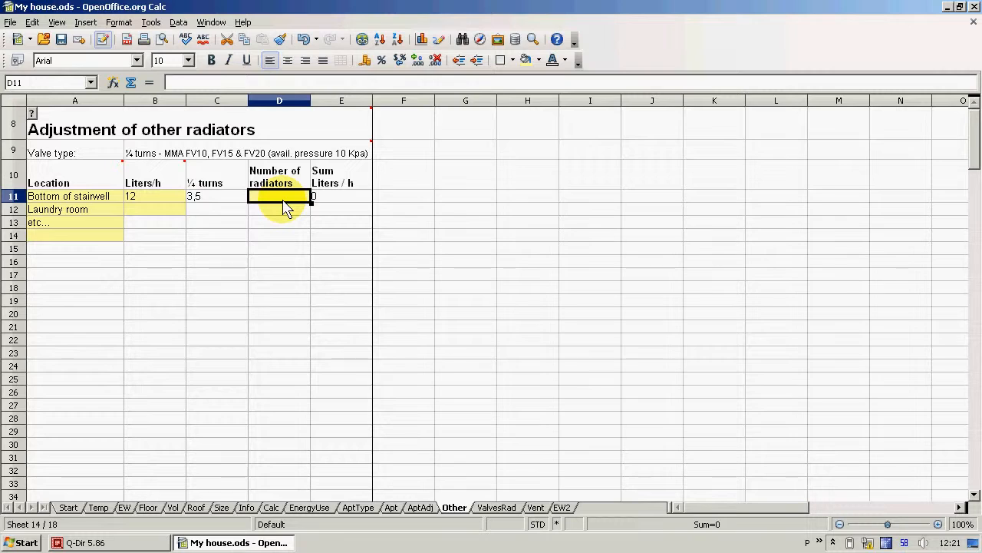
pyautogui.write('3')
pyautogui.press('Return')
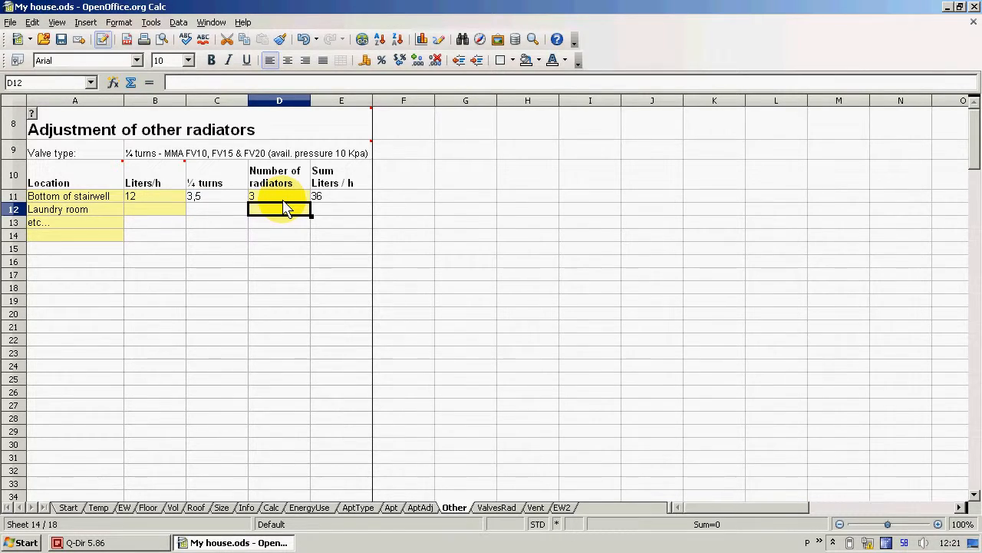
# - Set the laundry room row to 28 liters/h and 1 radiator
pyautogui.click(162, 216)
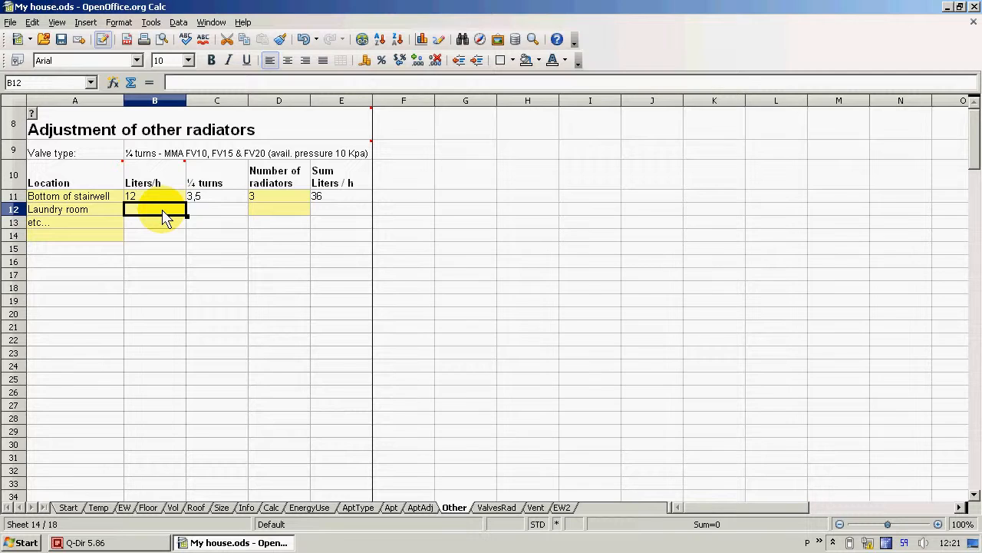
pyautogui.write('28')
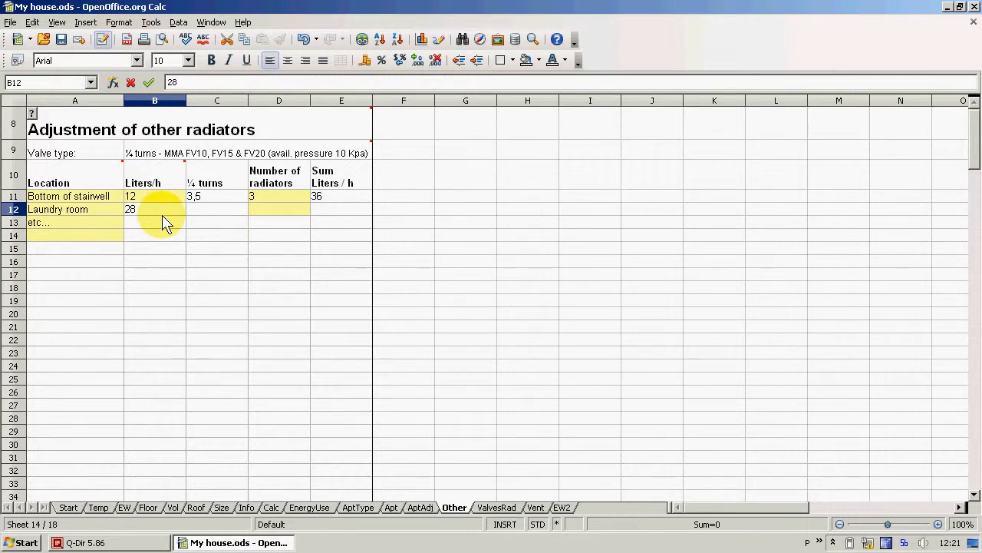
pyautogui.press('Tab')
pyautogui.press('Tab')
pyautogui.write('1')
pyautogui.press('Return')
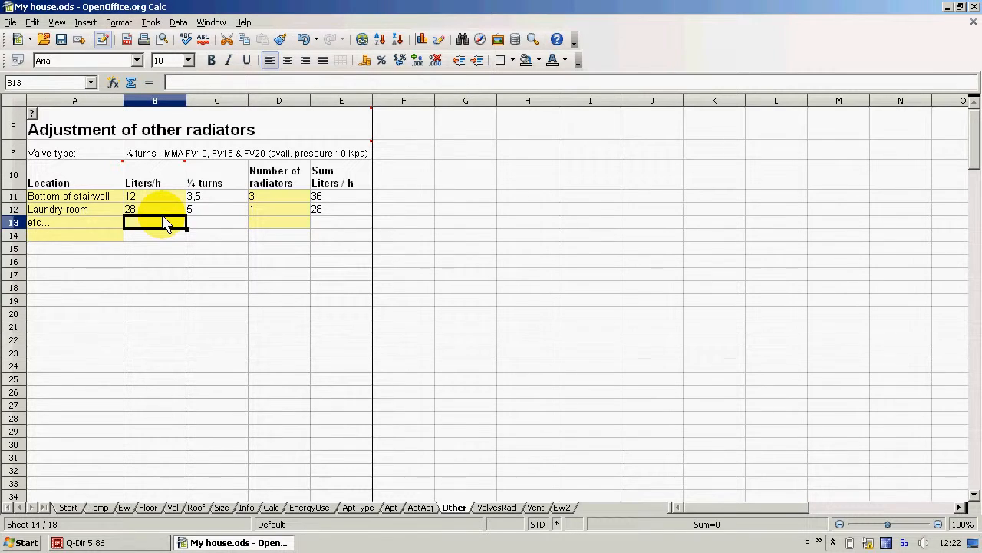
# - Replace the "etc..." location with "Drying room" and give it 28 liters/h and 1 radiator
pyautogui.click(87, 228)
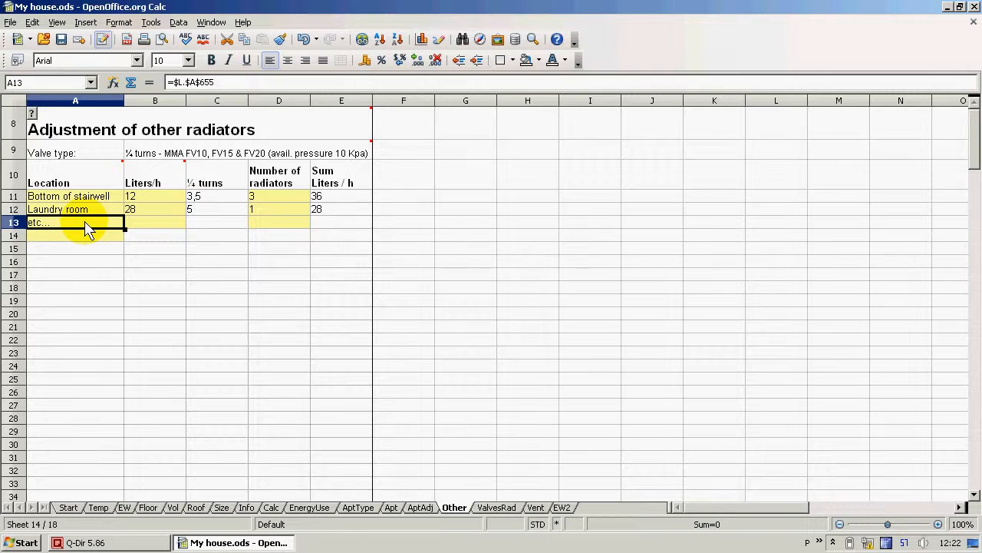
pyautogui.write('Drying')
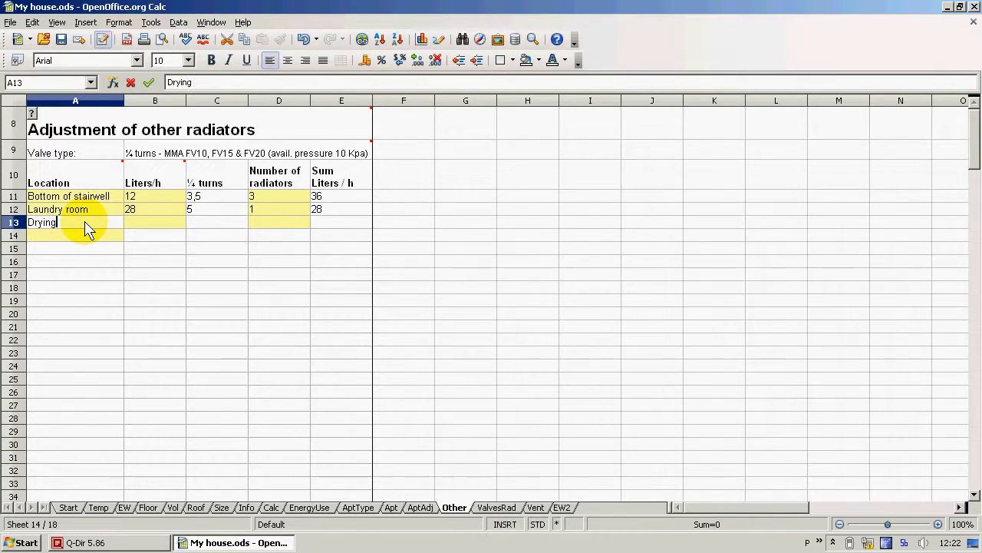
pyautogui.write(' room')
pyautogui.press('Tab')
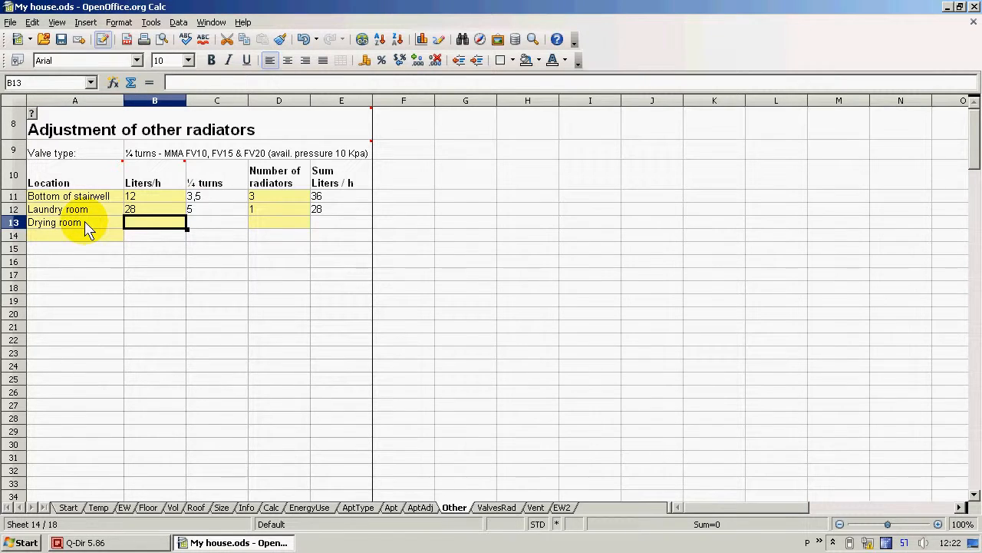
pyautogui.write('28')
pyautogui.press('Tab')
pyautogui.write('5')
pyautogui.press('Tab')
pyautogui.write('1')
pyautogui.press('Return')
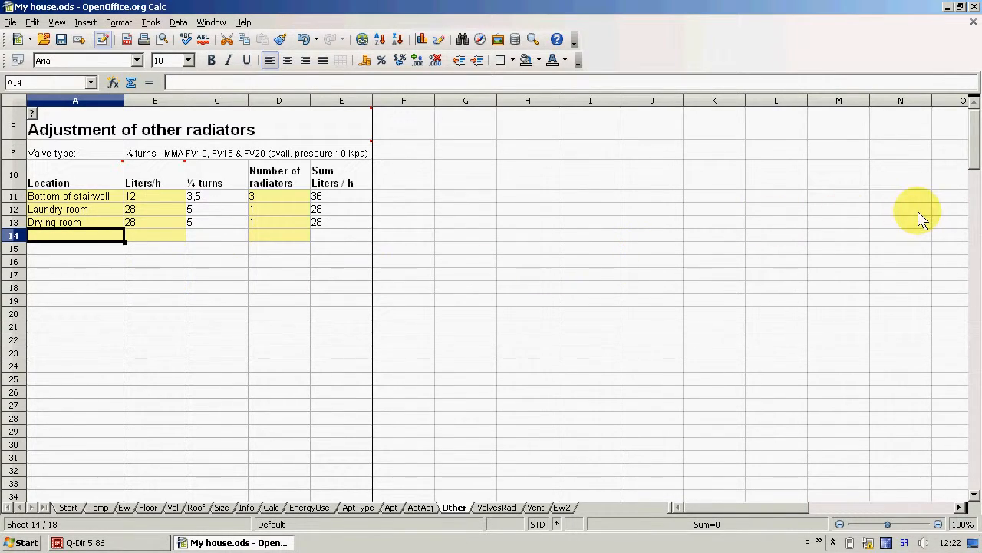
# - Recheck the circulator pump's total flow against the Info sheet's circulation flow, and return to the other radiators table
pyautogui.moveTo(976, 157); pyautogui.dragTo(974, 255)
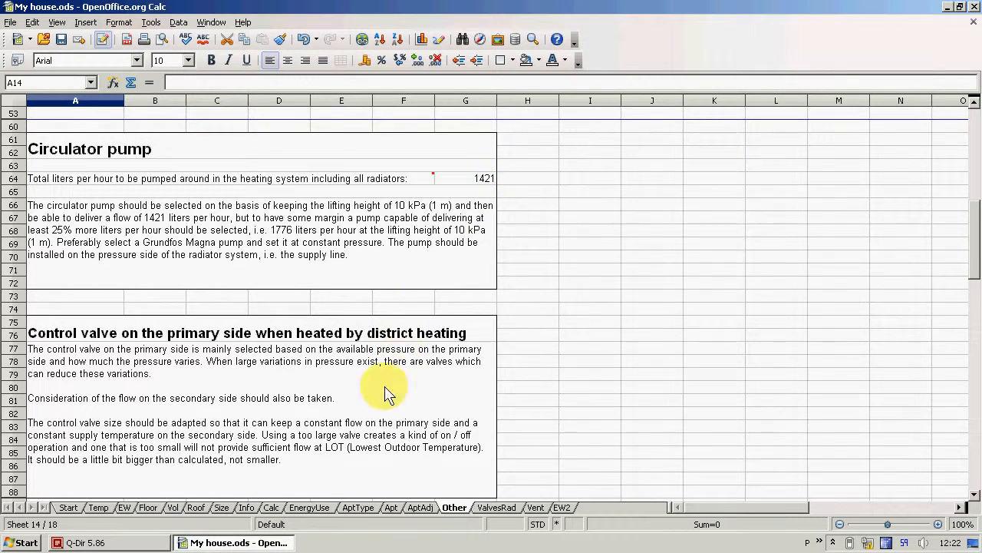
pyautogui.click(245, 509)
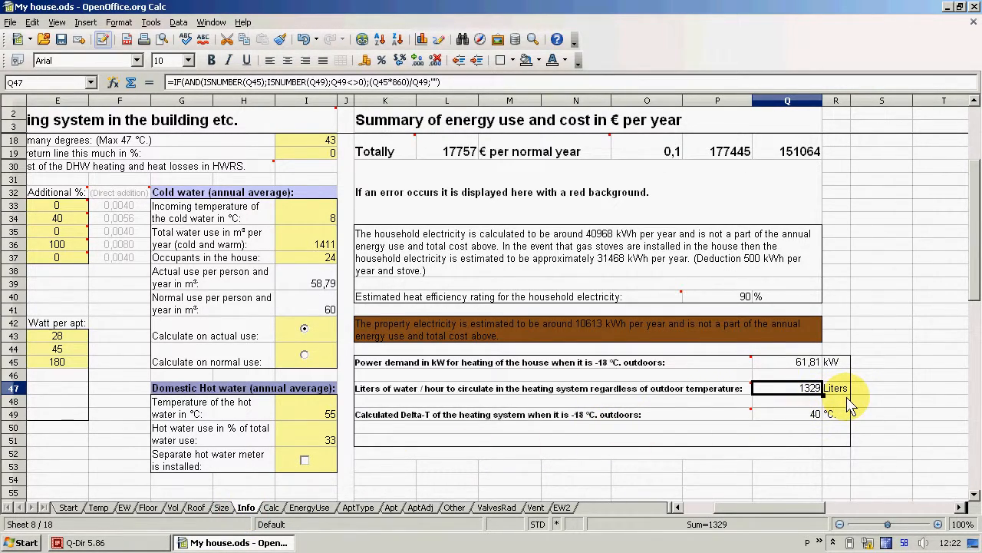
pyautogui.click(453, 509)
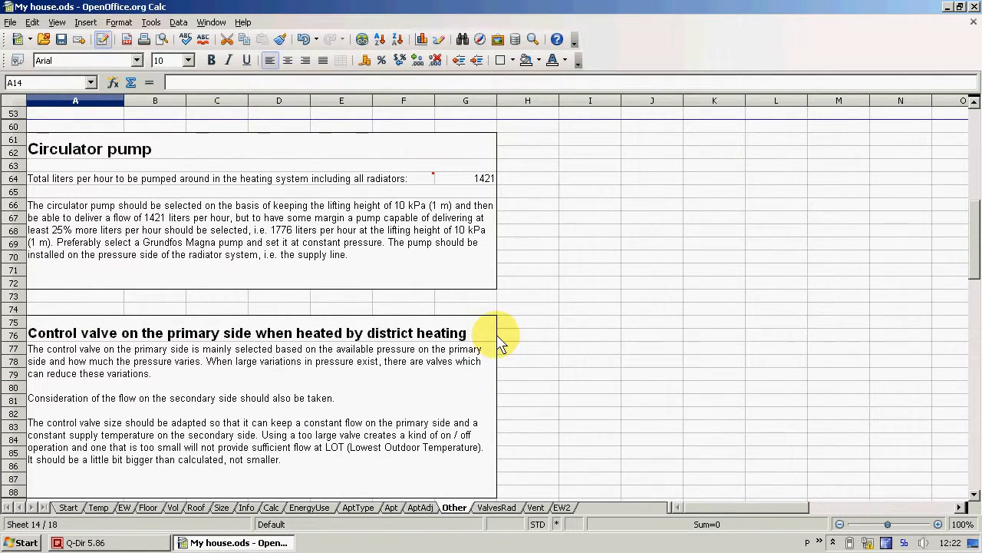
pyautogui.moveTo(975, 252); pyautogui.dragTo(973, 134)
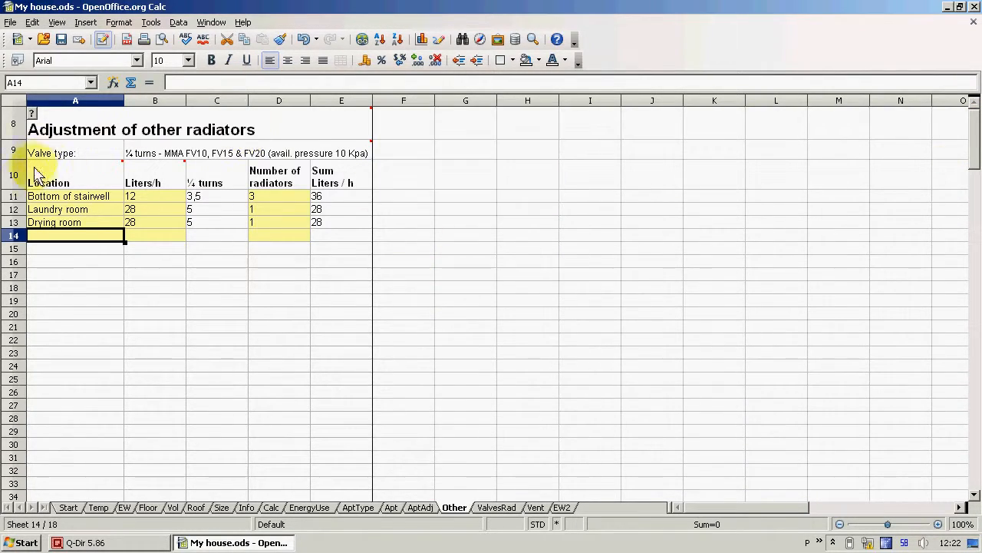
pyautogui.moveTo(195, 131)
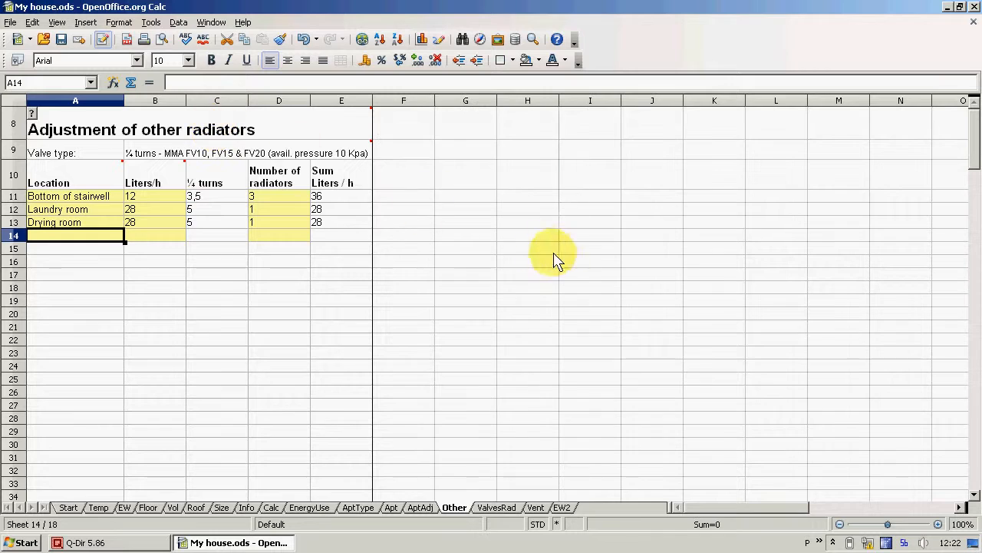
# - Examine the control unit heating curve chart and the calculated supply temperatures in its three tables, covering outdoor temperatures from 20 to -40
pyautogui.moveTo(977, 142); pyautogui.dragTo(977, 242)
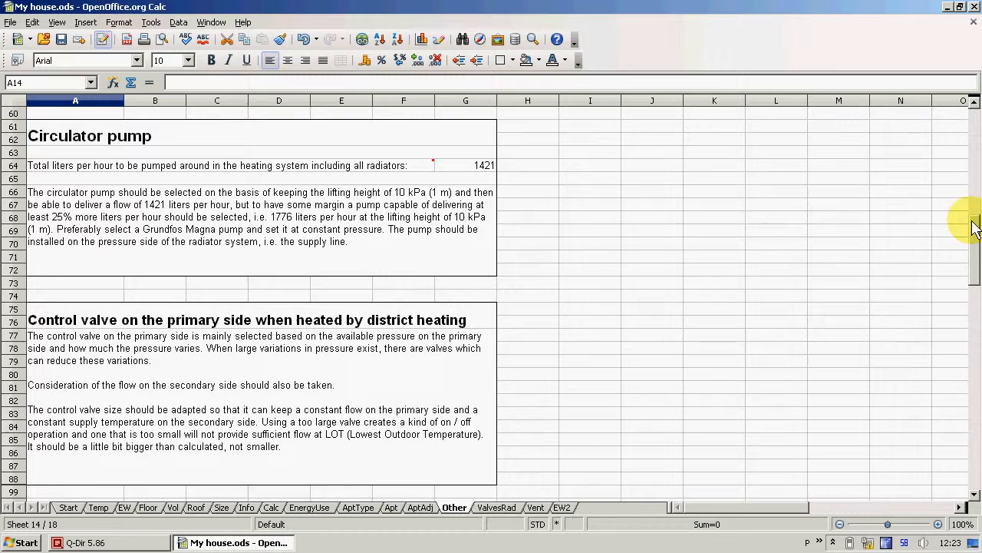
pyautogui.moveTo(976, 238); pyautogui.dragTo(978, 374)
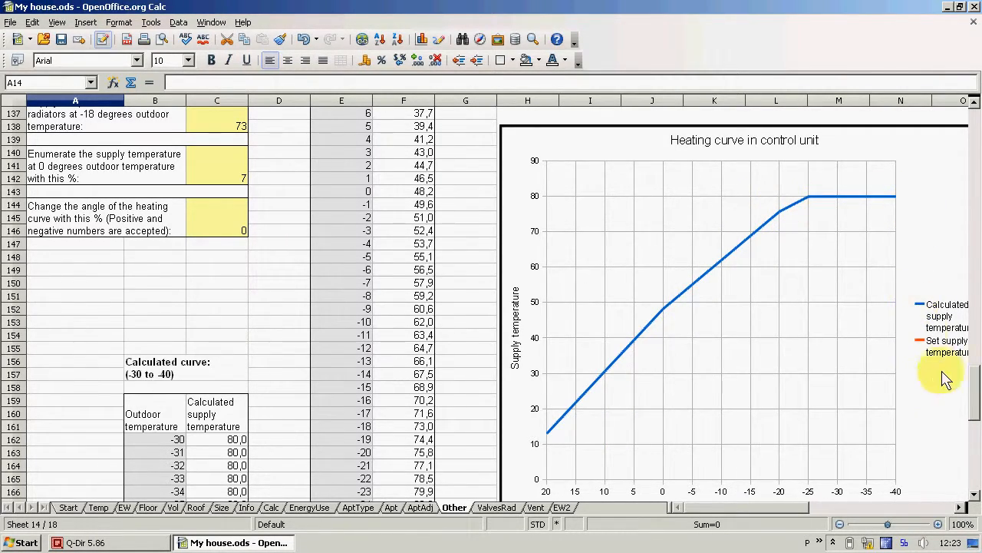
pyautogui.moveTo(973, 406); pyautogui.dragTo(972, 303)
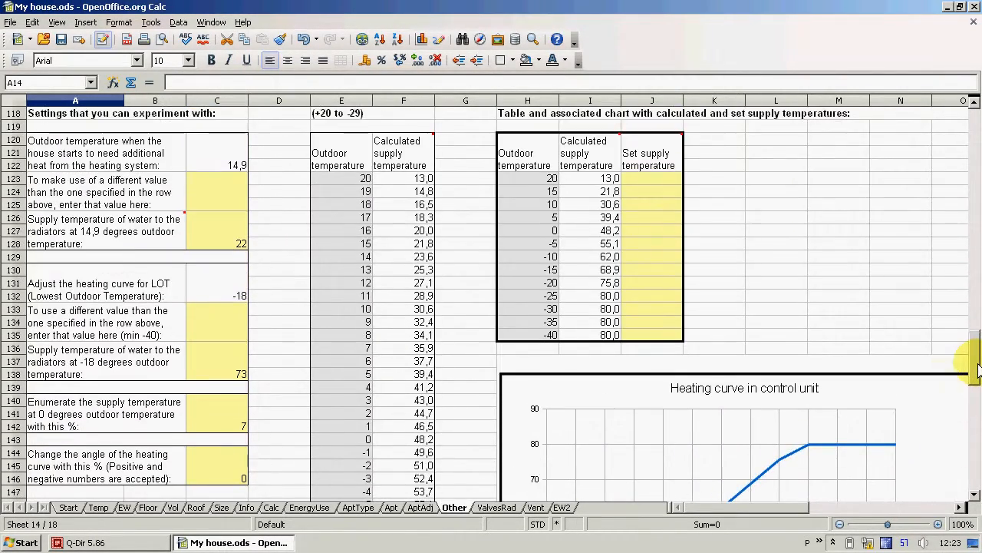
pyautogui.moveTo(533, 178); pyautogui.dragTo(602, 336)
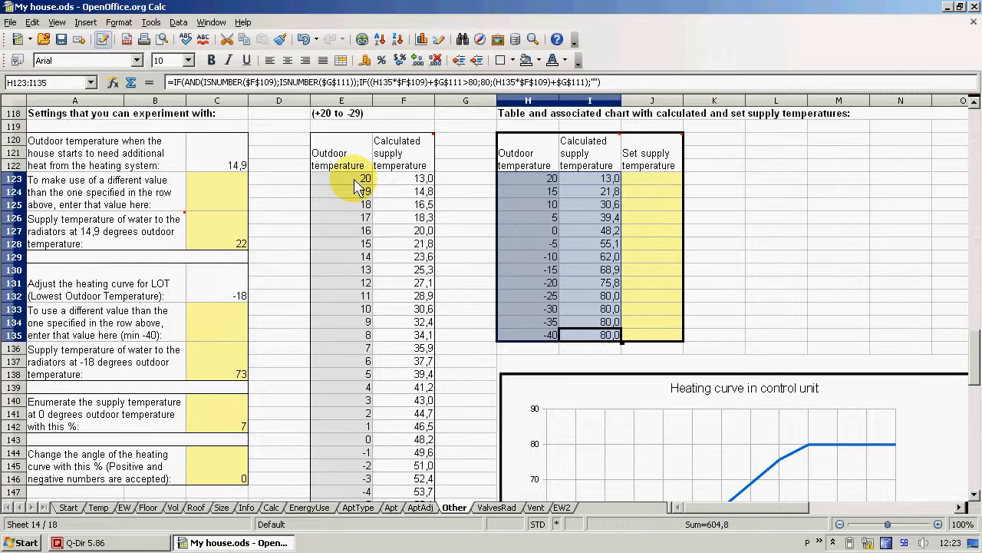
pyautogui.moveTo(357, 180); pyautogui.dragTo(401, 389)
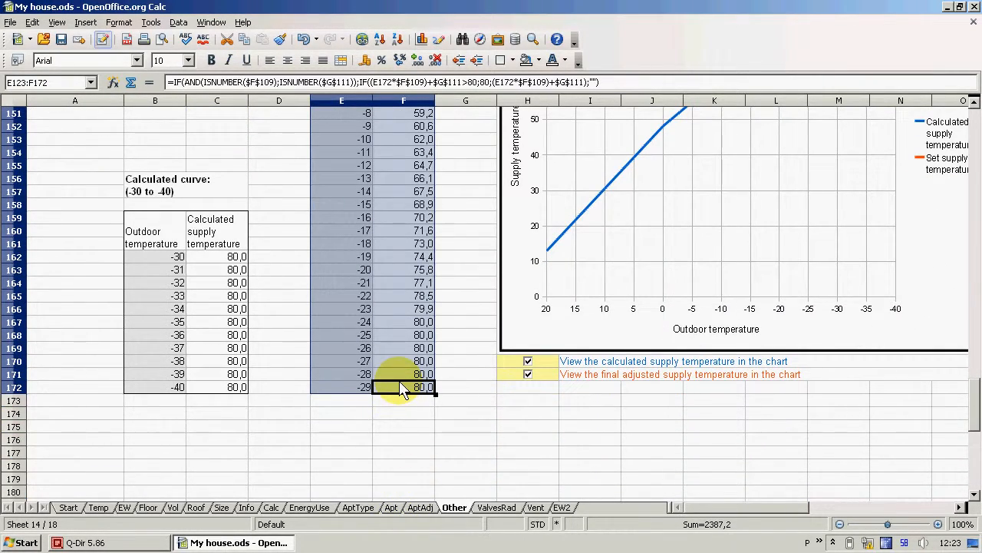
pyautogui.moveTo(171, 261); pyautogui.dragTo(227, 390)
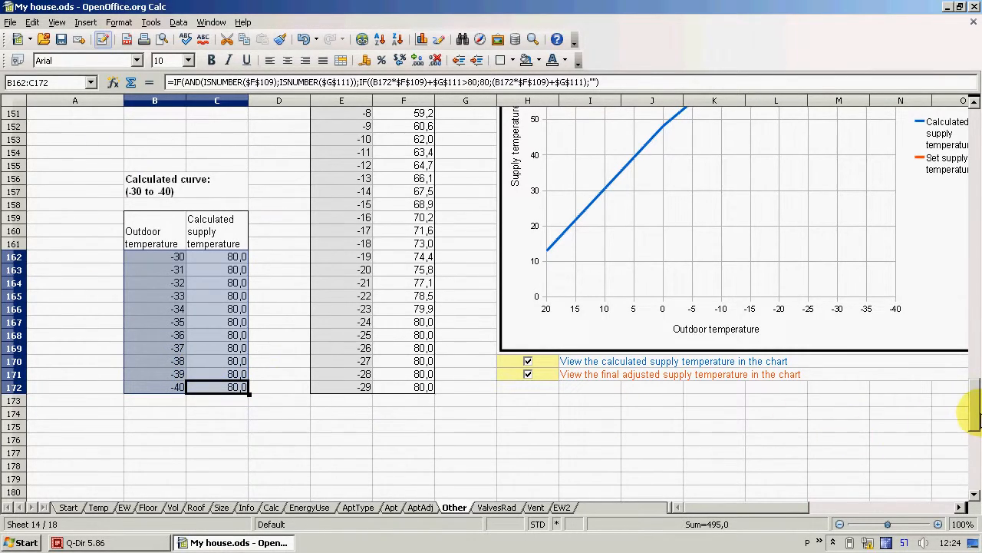
pyautogui.moveTo(975, 418); pyautogui.dragTo(977, 391)
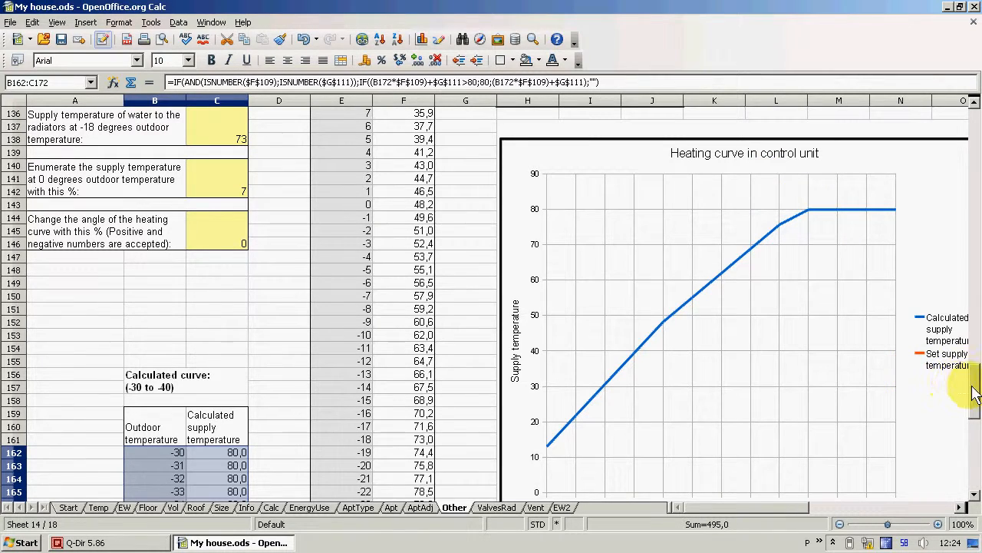
# - Enter set supply temperatures of 11, 21 and 31 for outdoor temperatures 20, 15 and 10, and check their line in the heating curve chart
pyautogui.moveTo(974, 400); pyautogui.dragTo(976, 357)
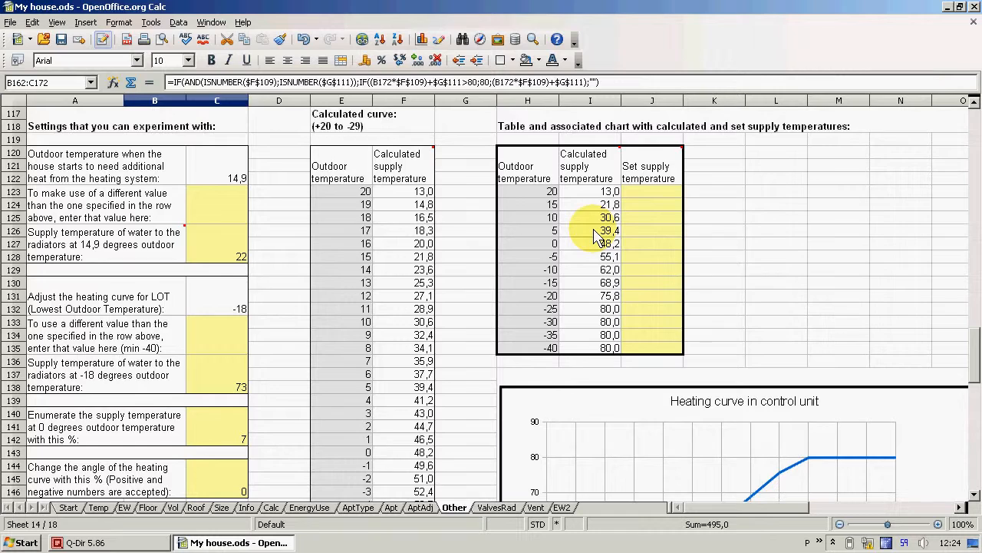
pyautogui.click(659, 195)
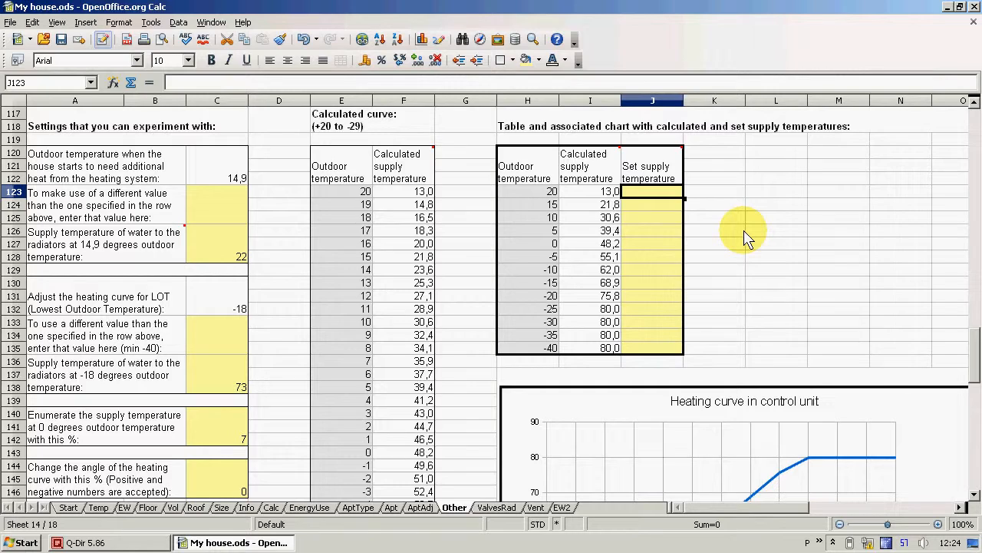
pyautogui.write('11')
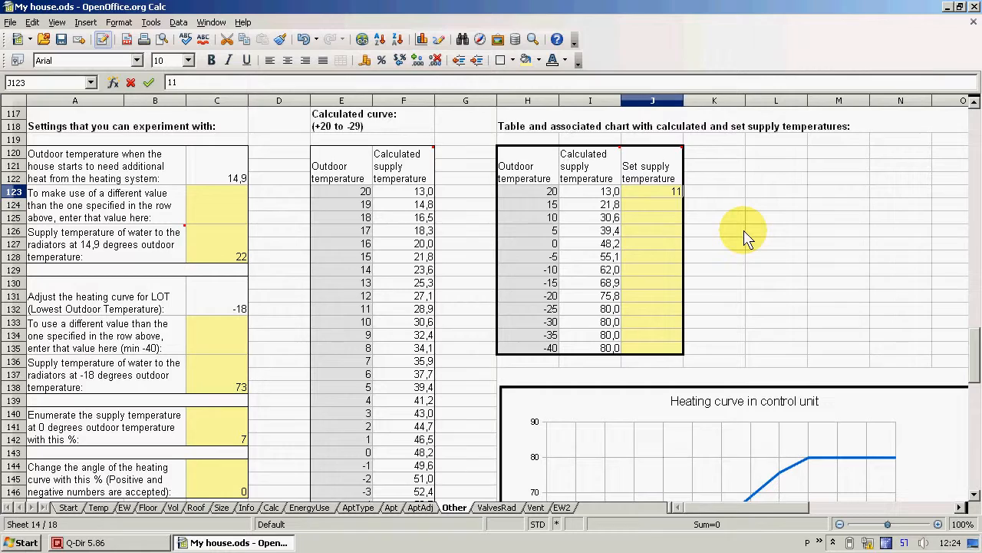
pyautogui.press('Return')
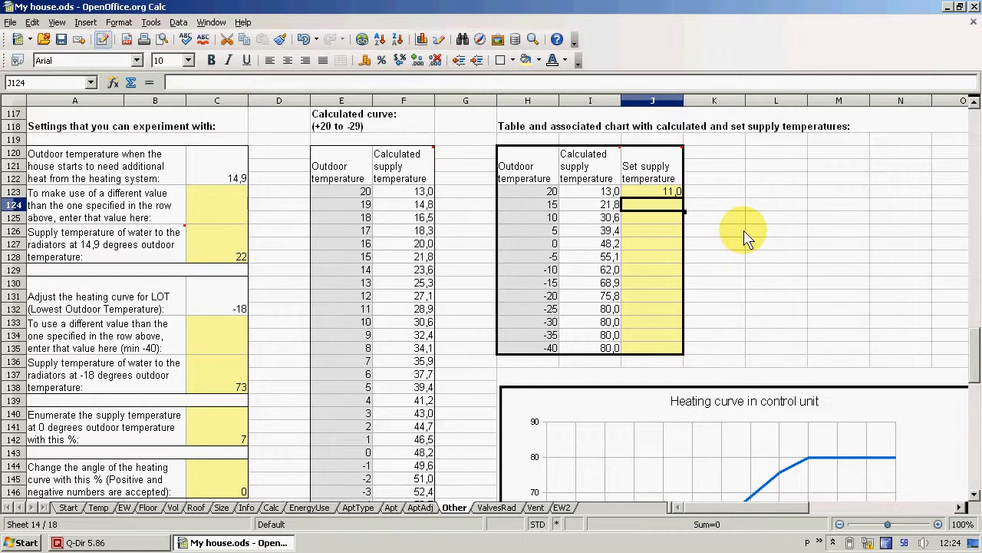
pyautogui.write('21')
pyautogui.press('Return')
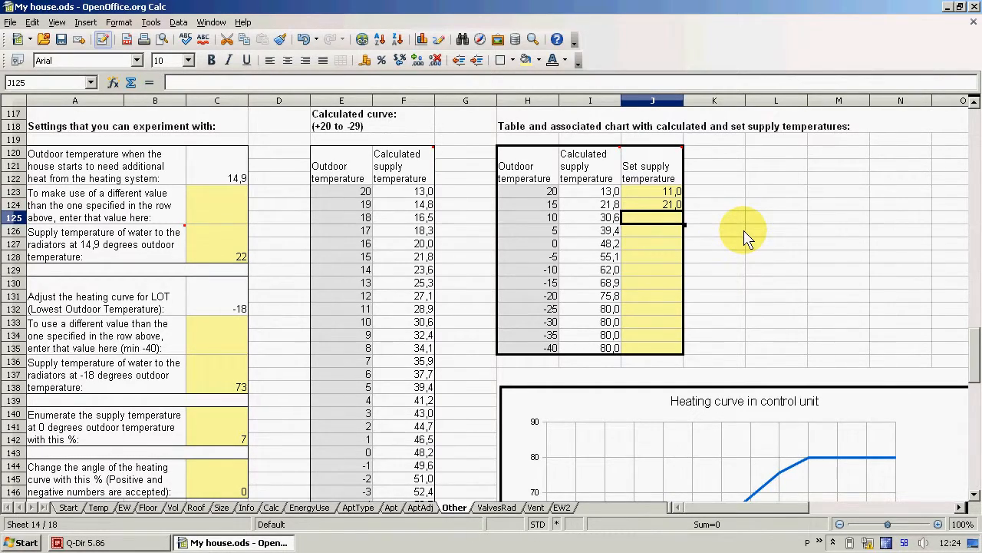
pyautogui.write('31')
pyautogui.press('Return')
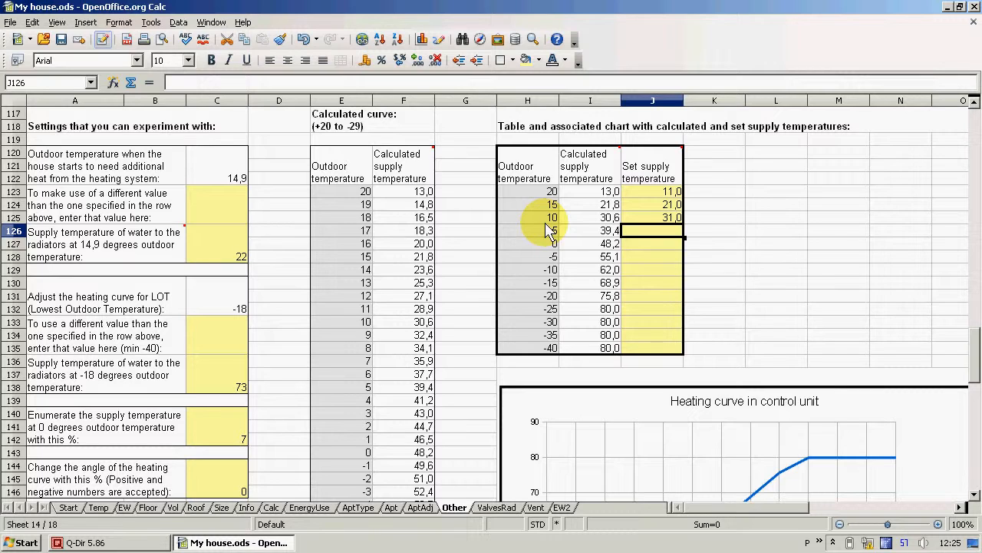
pyautogui.moveTo(973, 367); pyautogui.dragTo(975, 405)
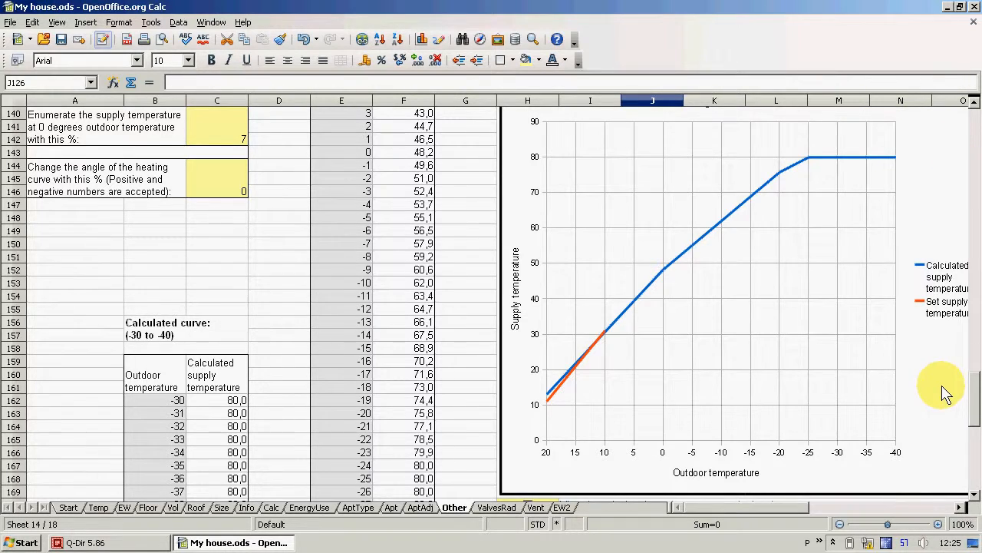
pyautogui.moveTo(973, 407); pyautogui.dragTo(974, 359)
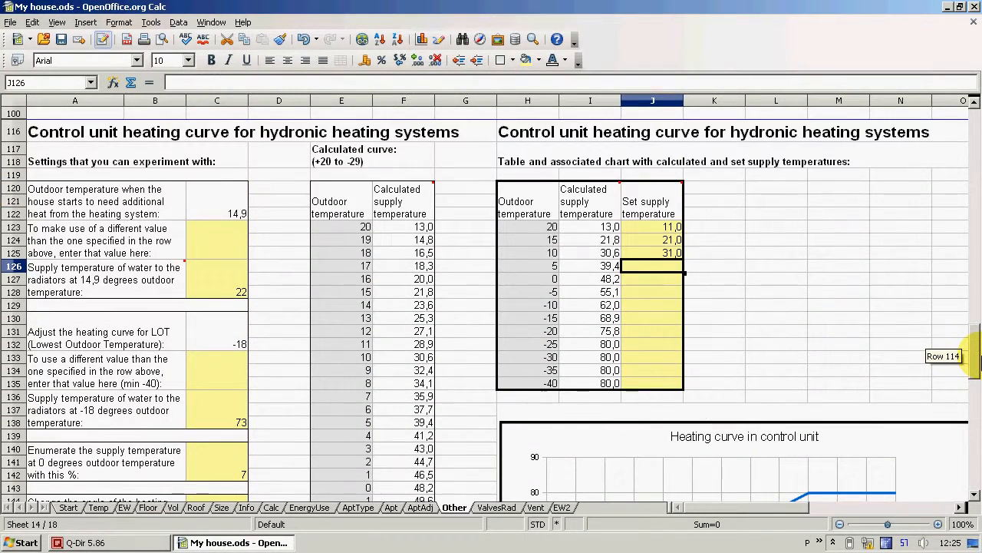